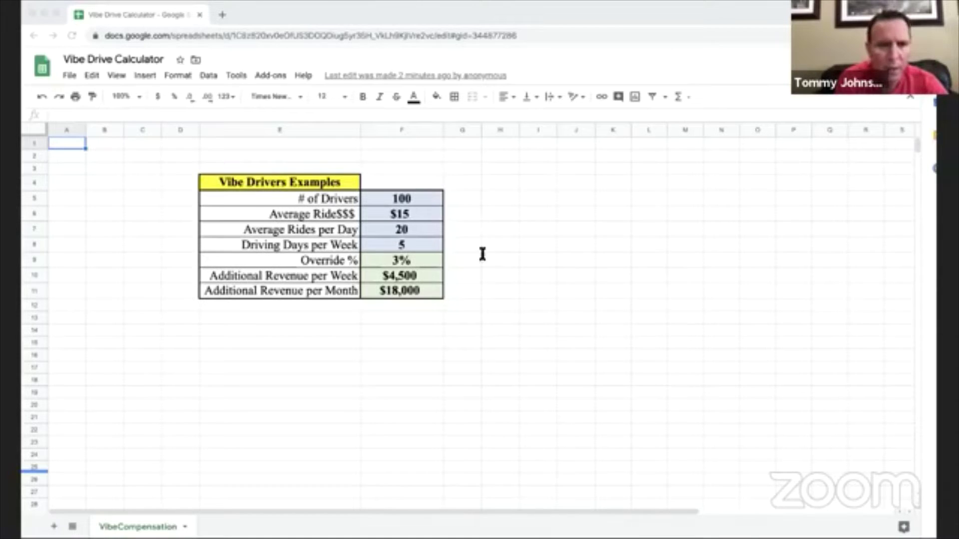
Enter 10 as the number of drivers in F5 of the Vibe Drive Calculator
{"action": "left_click", "coordinate": [627, 22]}
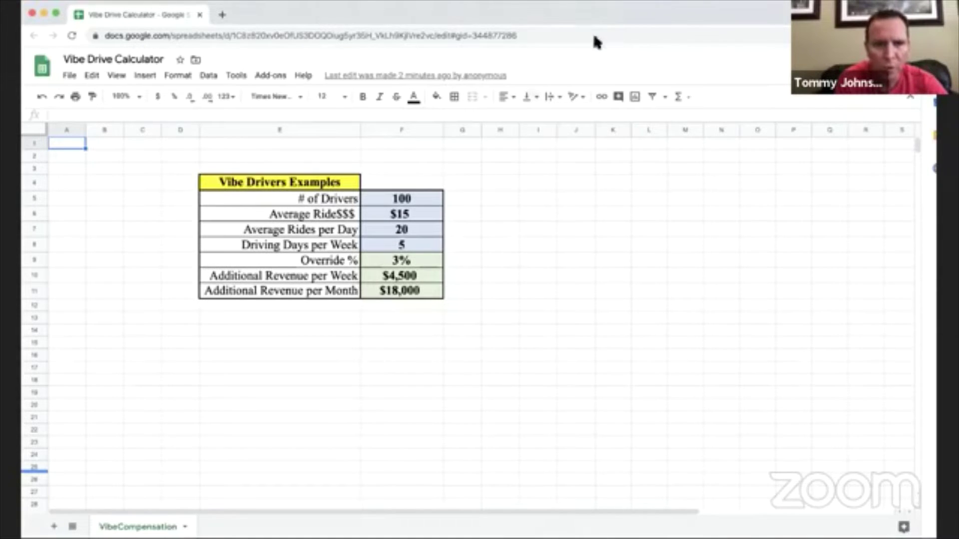
{"action": "left_click", "coordinate": [404, 202]}
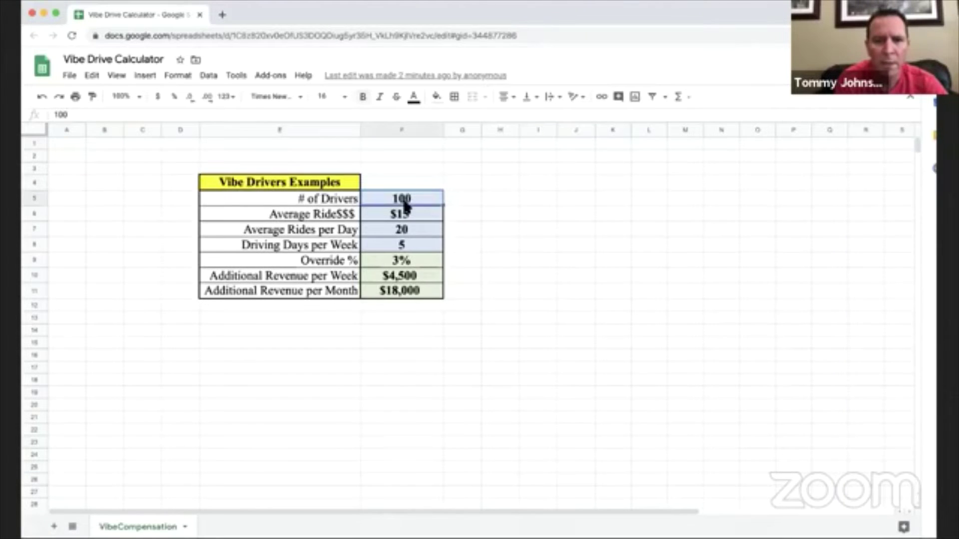
{"action": "type", "text": "1"}
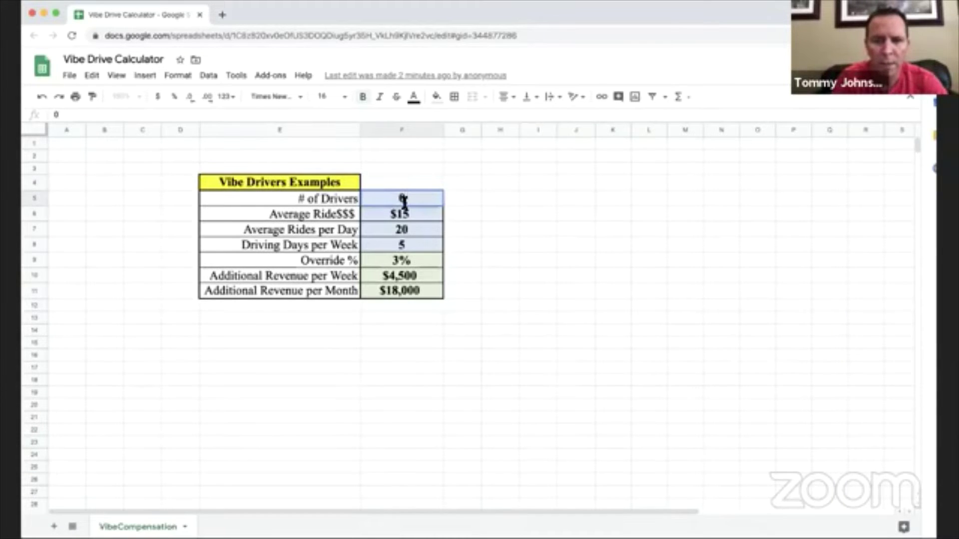
{"action": "type", "text": "0"}
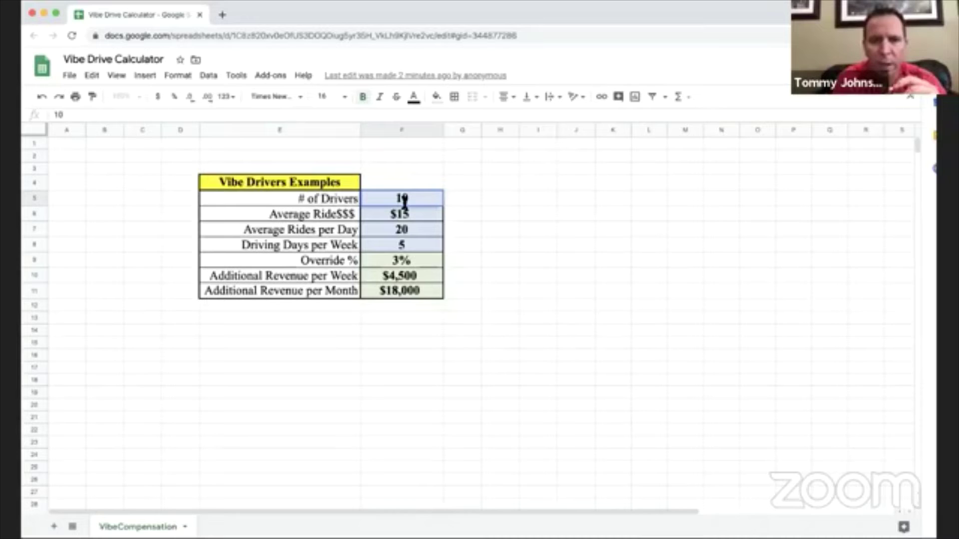
{"action": "key", "text": "Up"}
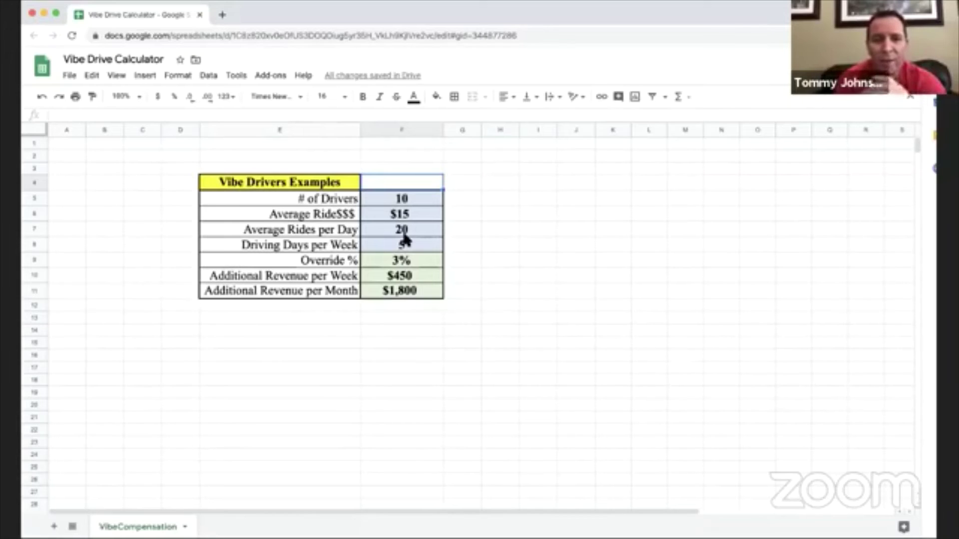
Enter 25 drivers in F5 and 10 average rides per day in F7
{"action": "left_click", "coordinate": [403, 200]}
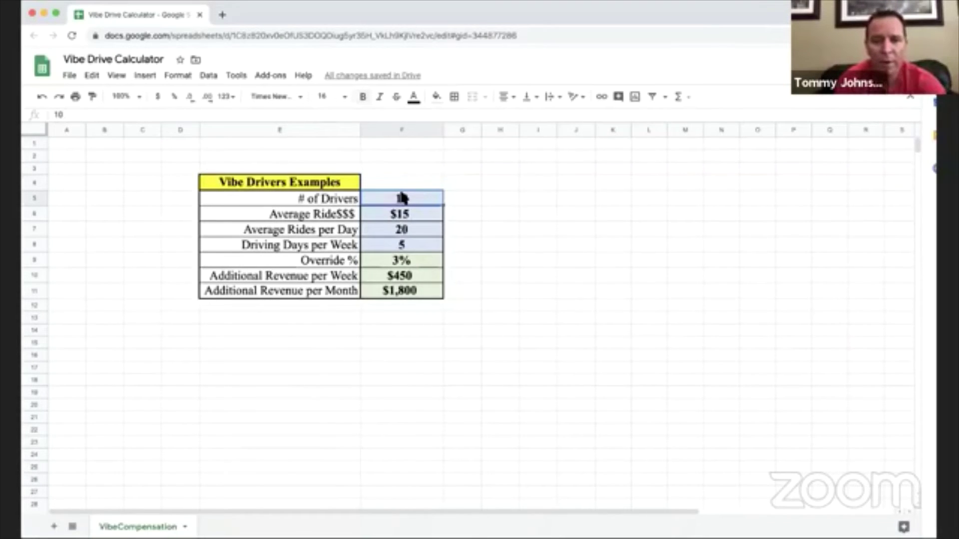
{"action": "type", "text": "15"}
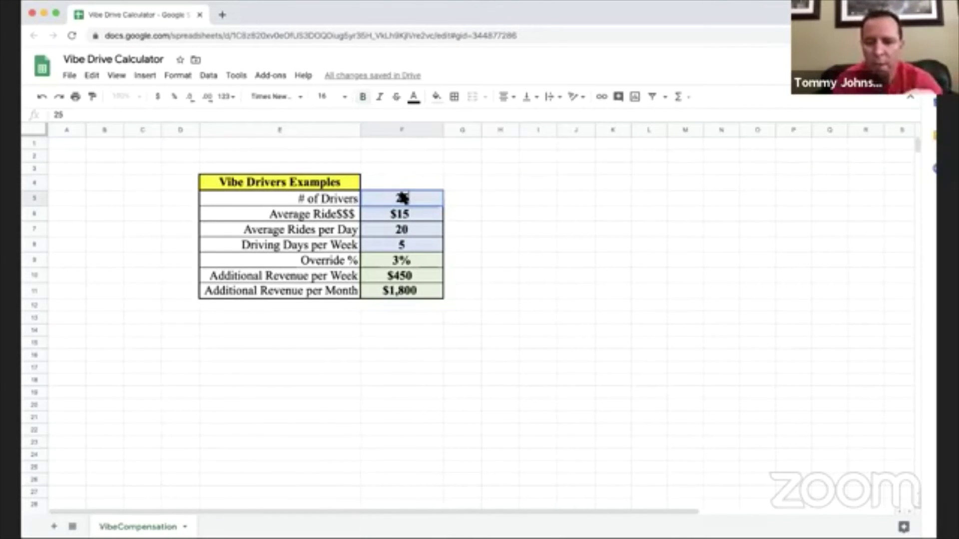
{"action": "key", "text": "Return"}
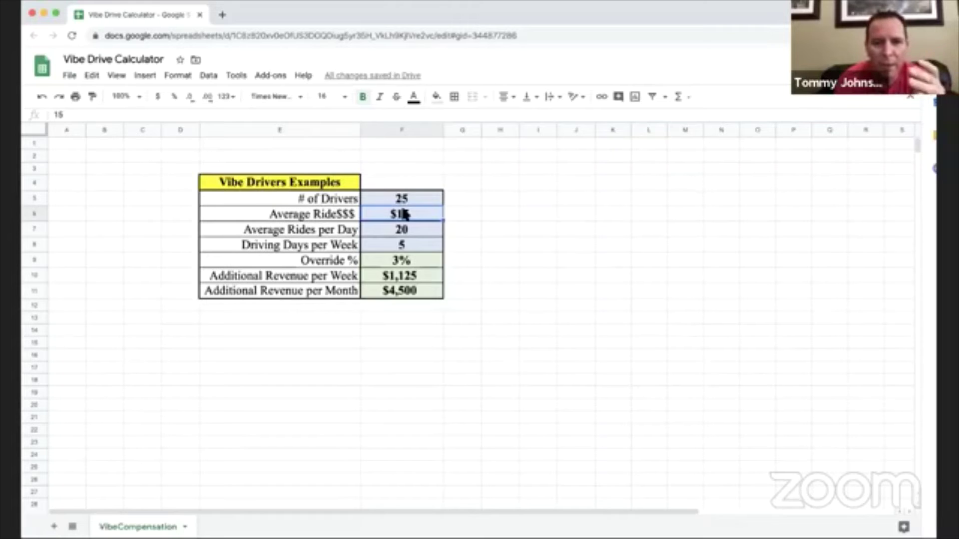
{"action": "left_click", "coordinate": [411, 225]}
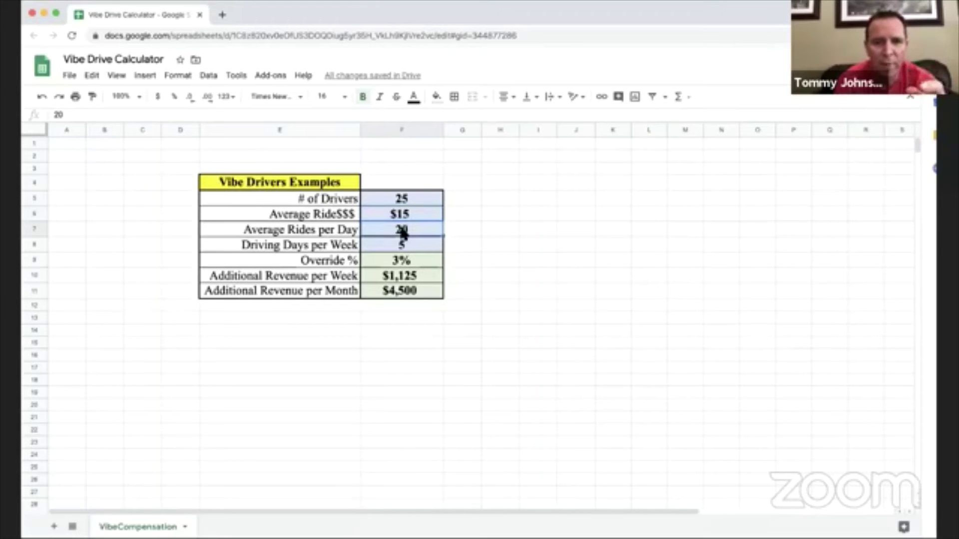
{"action": "type", "text": "10"}
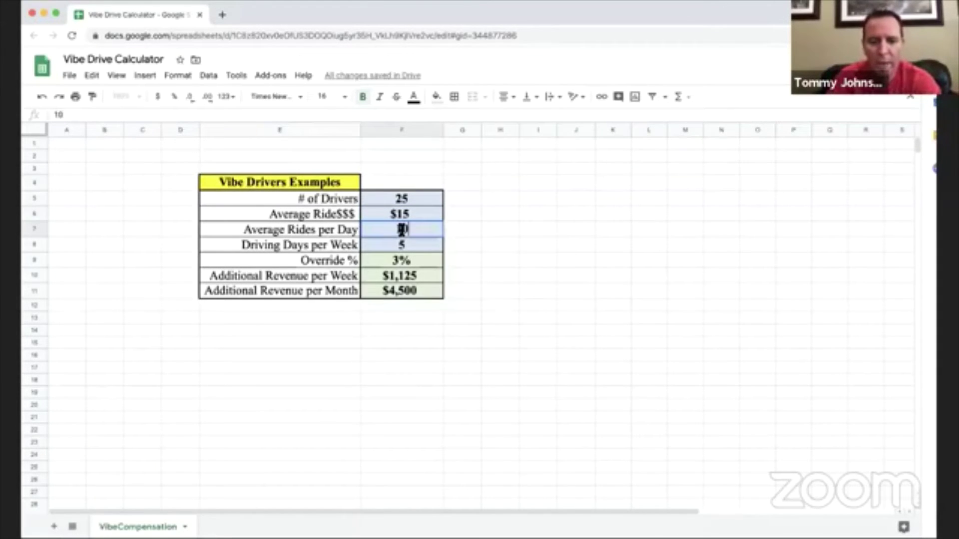
{"action": "key", "text": "Return"}
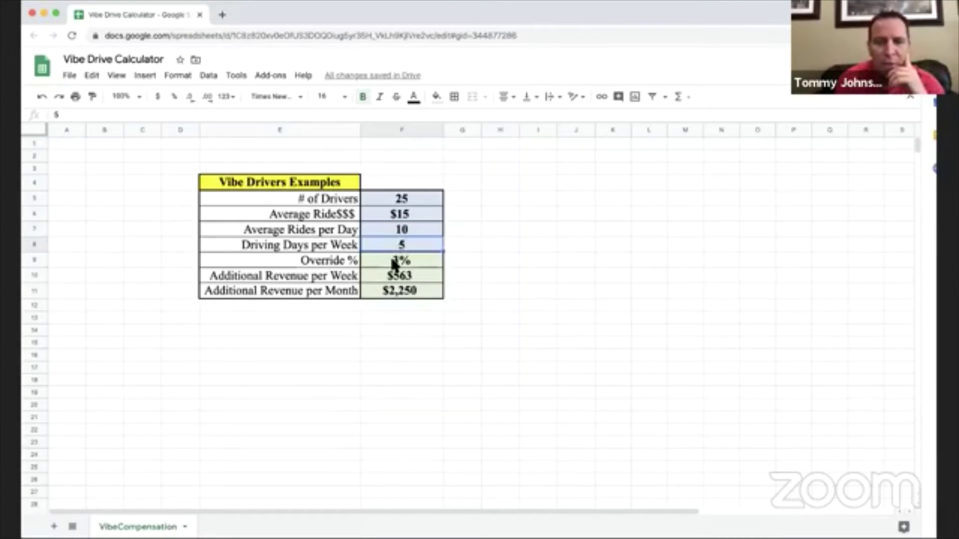
Enter 100 drivers in F5 and 20 average rides per day in F7
{"action": "left_click", "coordinate": [409, 198]}
{"action": "type", "text": "1"}
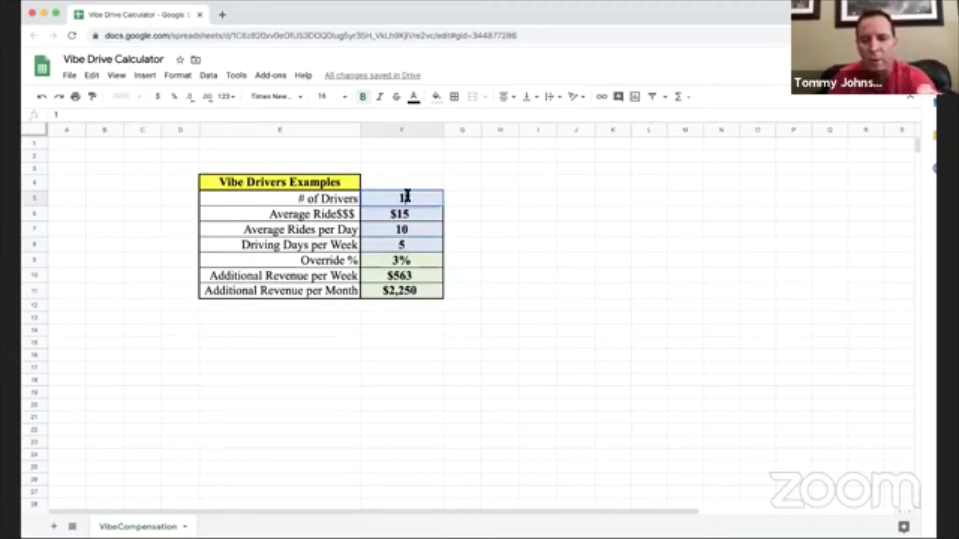
{"action": "type", "text": "00"}
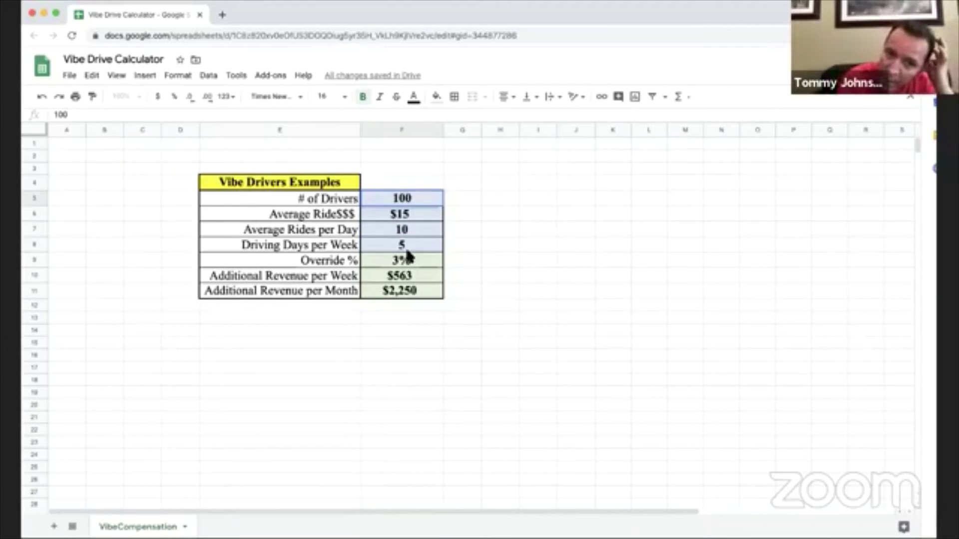
{"action": "left_click", "coordinate": [406, 231]}
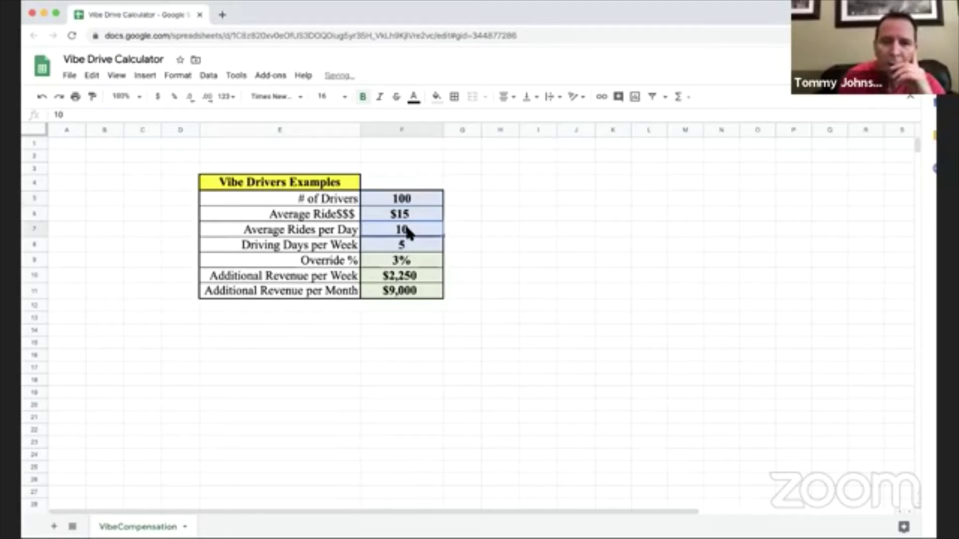
{"action": "type", "text": "2"}
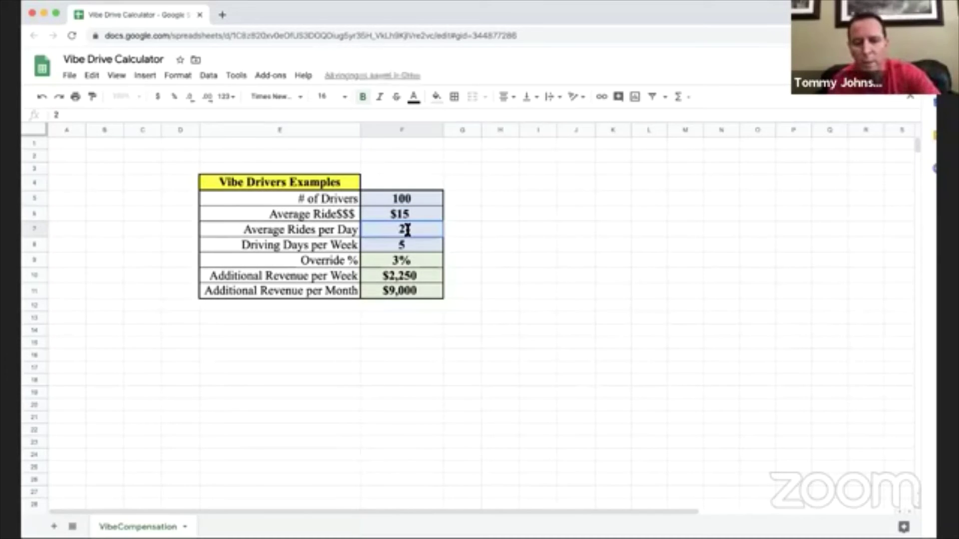
{"action": "type", "text": "0"}
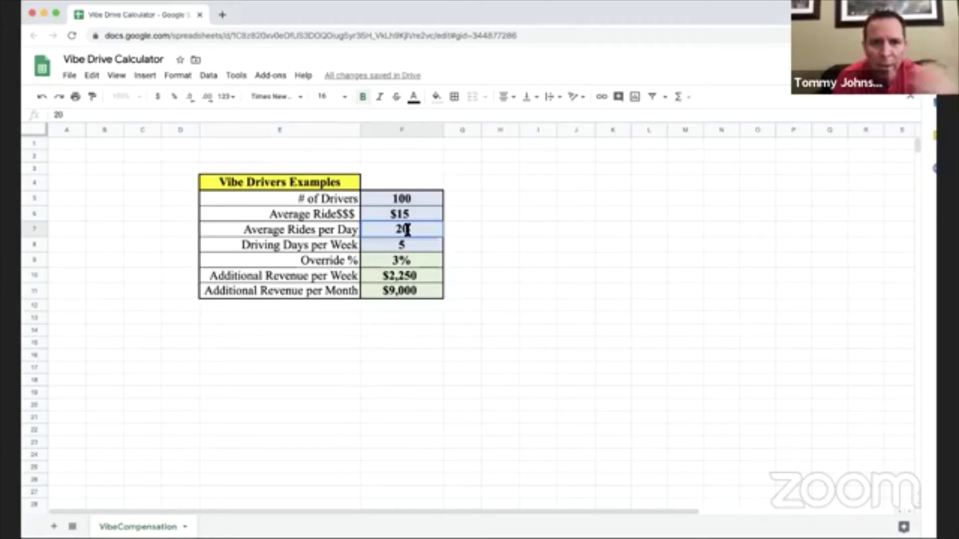
{"action": "key", "text": "Return"}
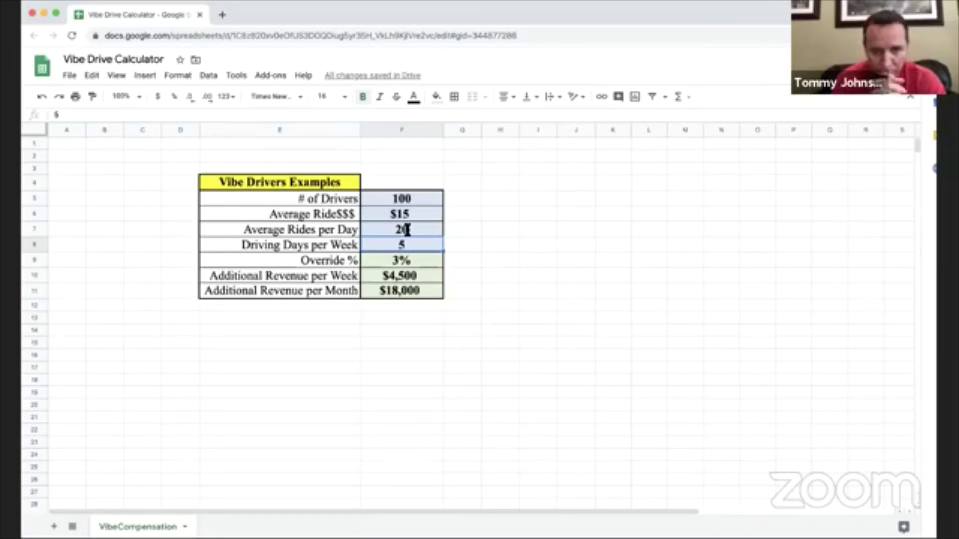
Change average rides per day in F7 from 20 to 30
{"action": "left_click", "coordinate": [417, 197]}
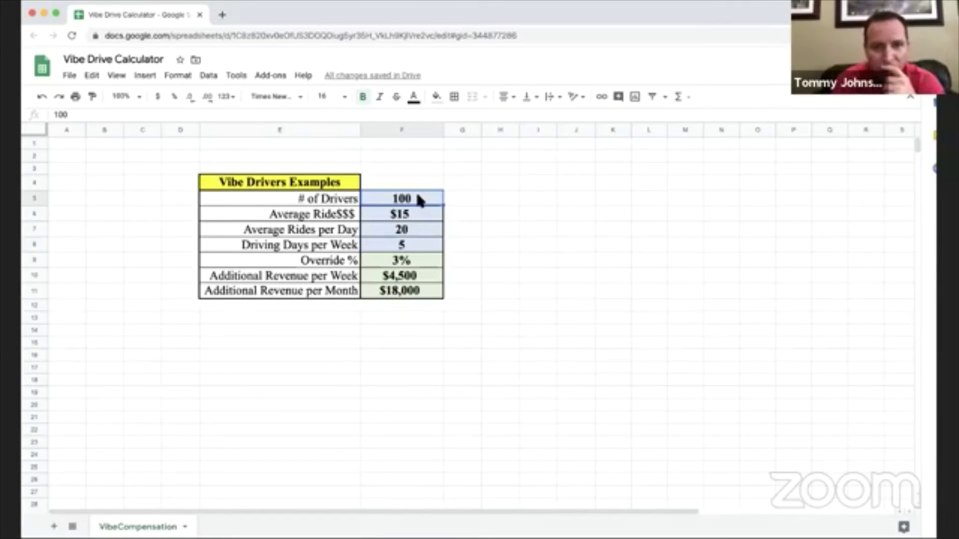
{"action": "left_click", "coordinate": [406, 228]}
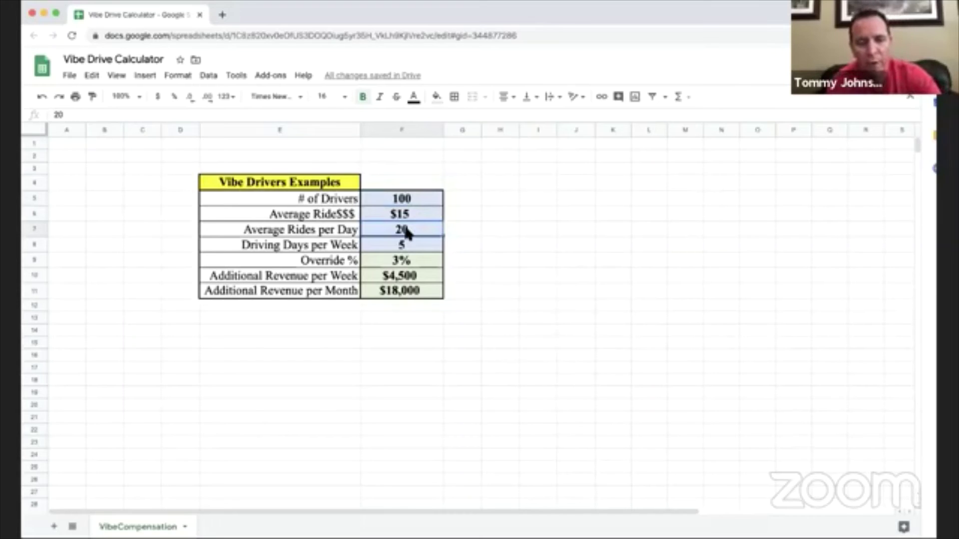
{"action": "type", "text": "30"}
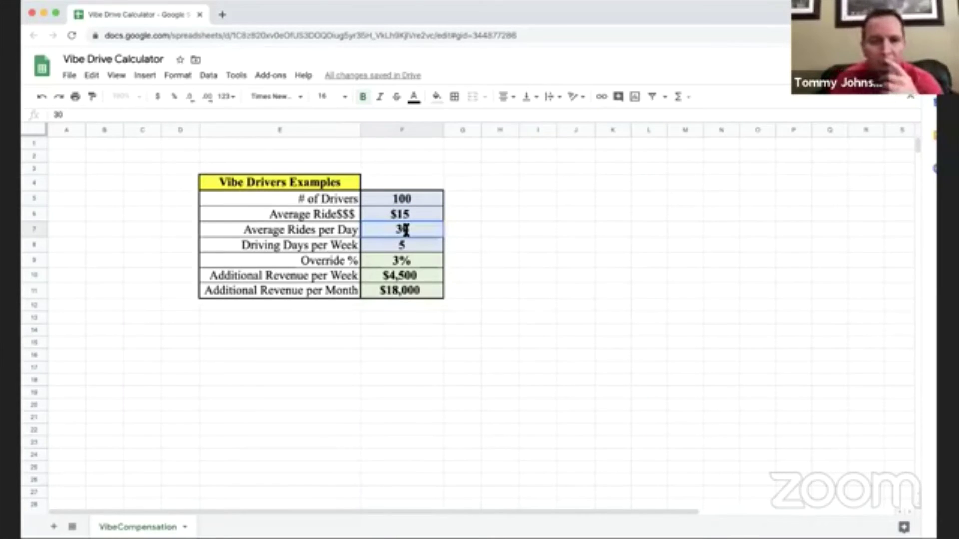
{"action": "key", "text": "Return"}
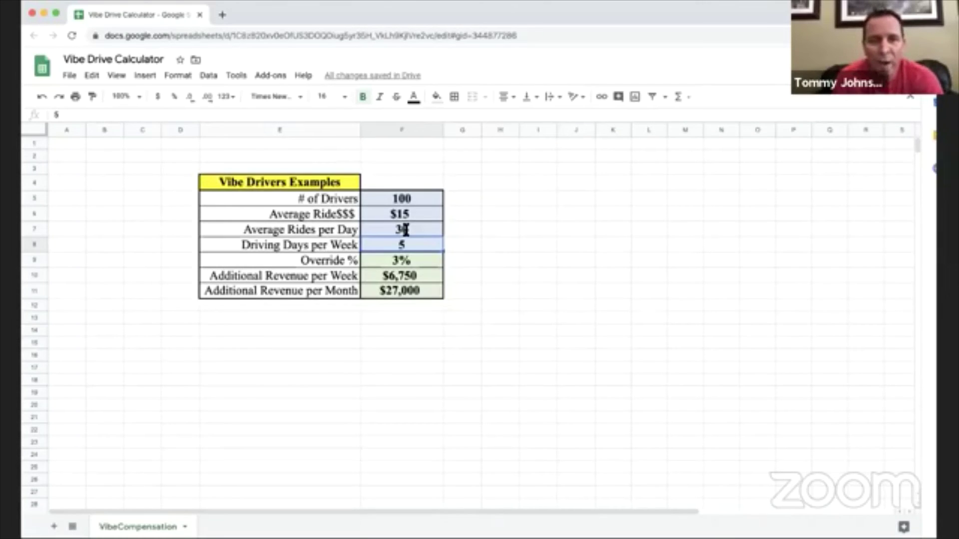
Edit the driver count in F5 to 1000
{"action": "left_click", "coordinate": [411, 200]}
{"action": "double_click", "coordinate": [411, 199]}
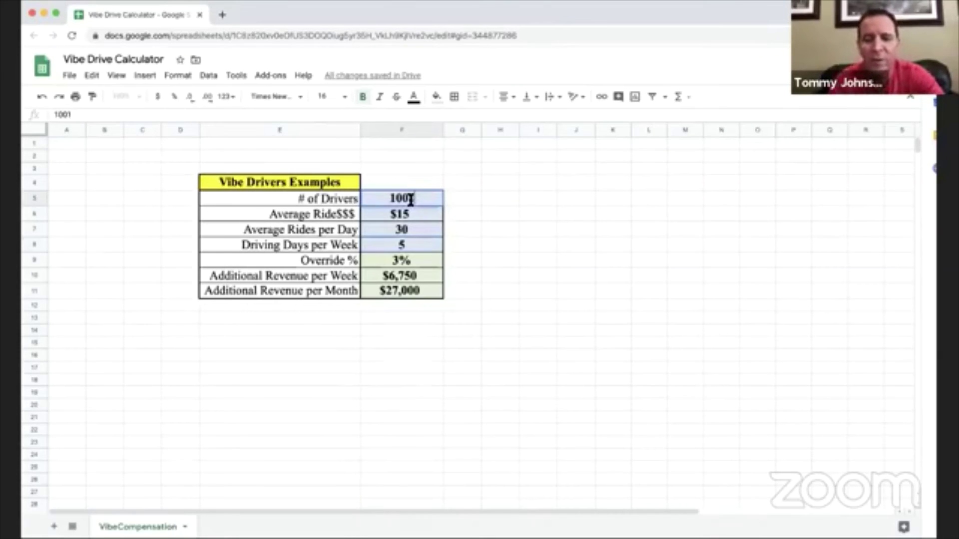
{"action": "type", "text": "100"}
{"action": "key", "text": "BackSpace"}
{"action": "key", "text": "BackSpace"}
{"action": "key", "text": "BackSpace"}
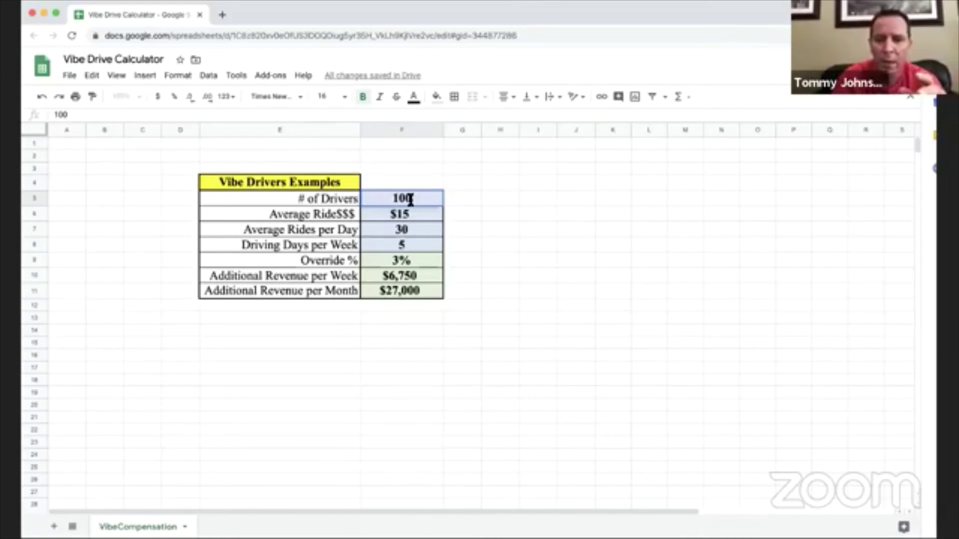
{"action": "type", "text": "0"}
Enter 20 average rides per day in F7 and 3 driving days per week in F8
{"action": "left_click", "coordinate": [405, 231]}
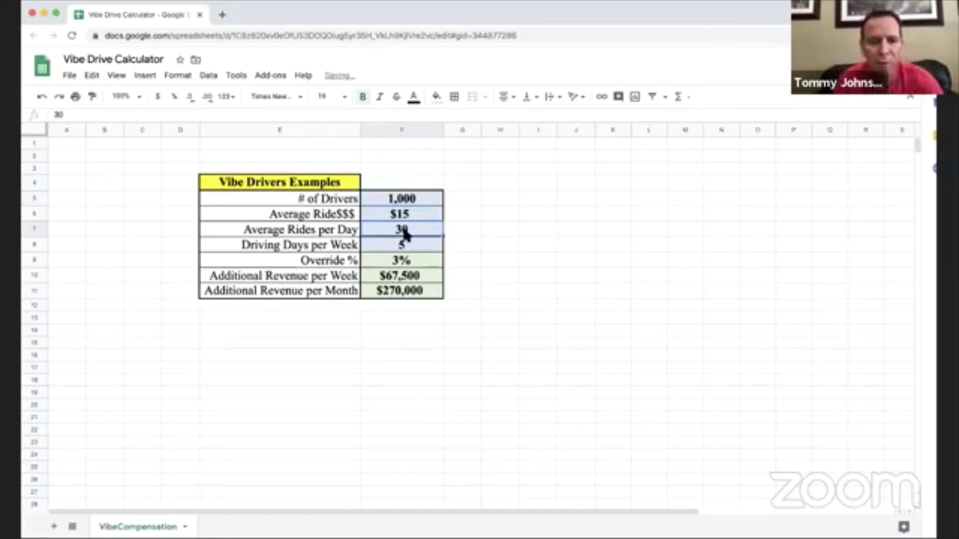
{"action": "type", "text": "20"}
{"action": "key", "text": "Return"}
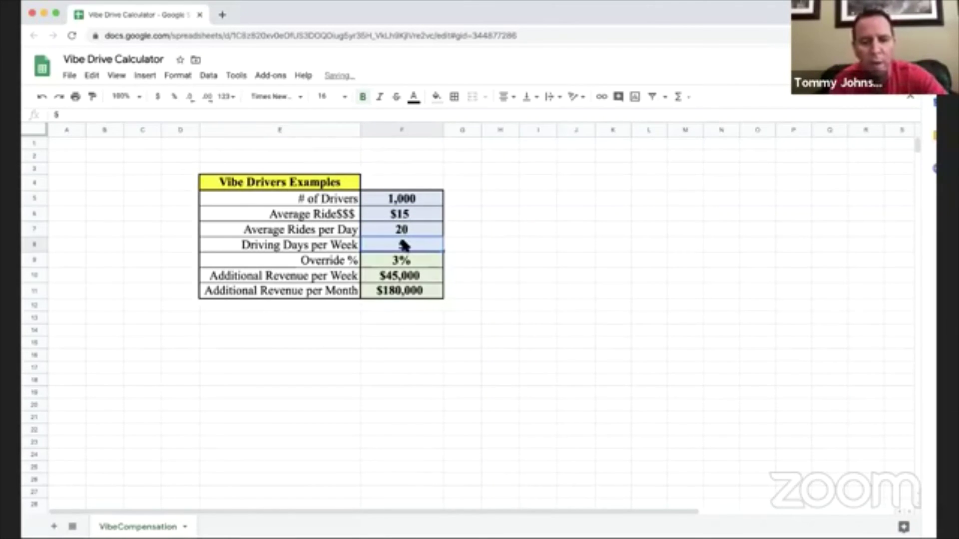
{"action": "type", "text": "3"}
{"action": "key", "text": "Return"}
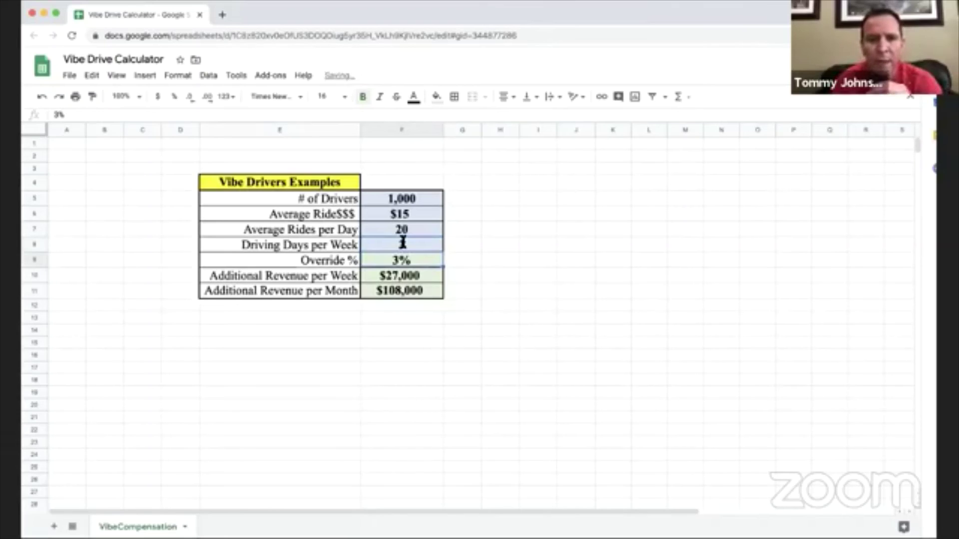